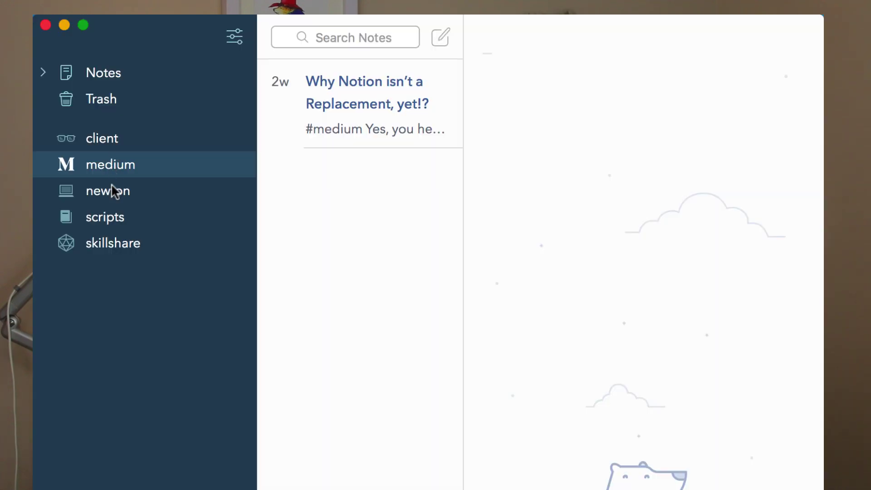
# - Browse the newton and medium tags and view the medium tag's icon choices without changing it
pyautogui.click(113, 182)
pyautogui.click(113, 170)
pyautogui.rightClick(113, 170)
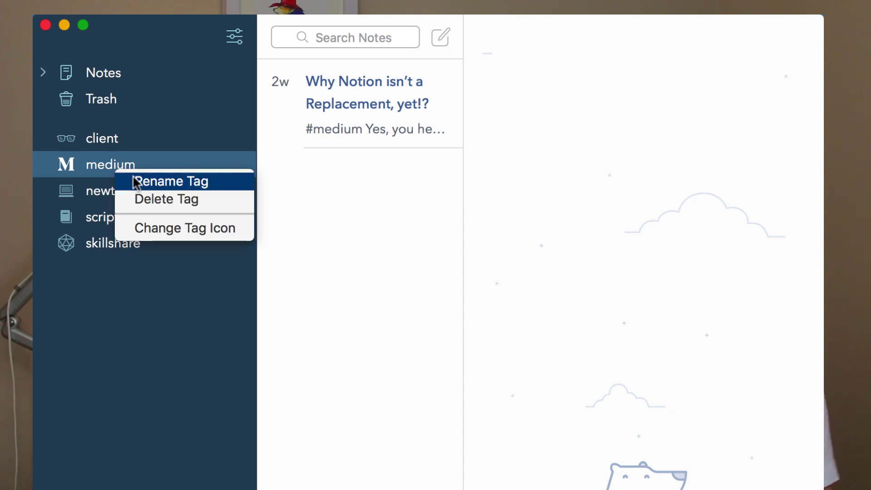
pyautogui.click(158, 222)
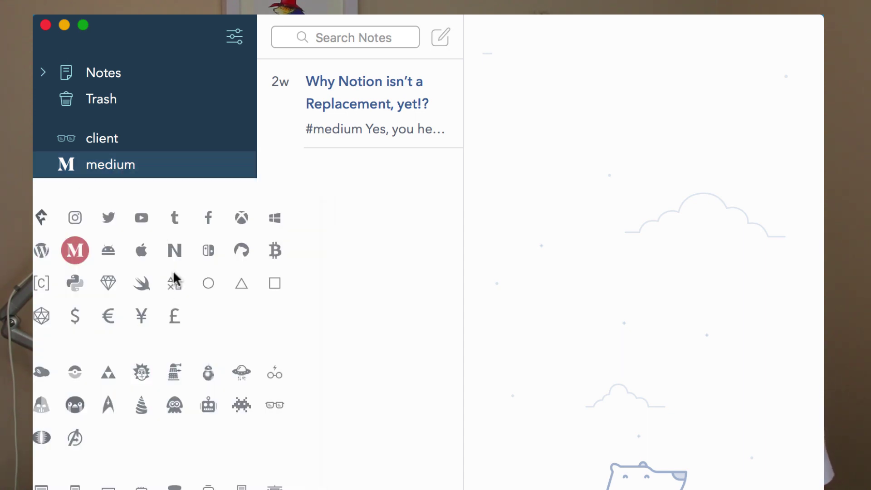
pyautogui.press('Escape')
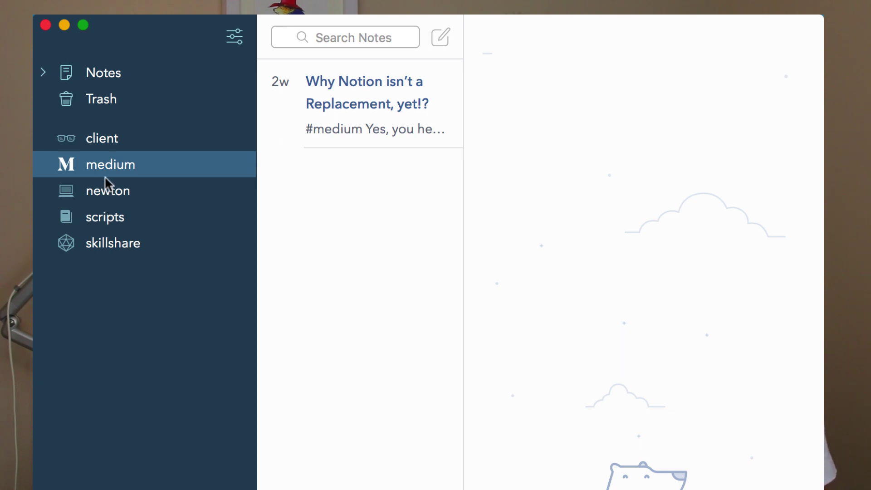
# - Add the #scripts tag to the note 'Why Notion isn't a Replacement, yet!?'
pyautogui.click(295, 123)
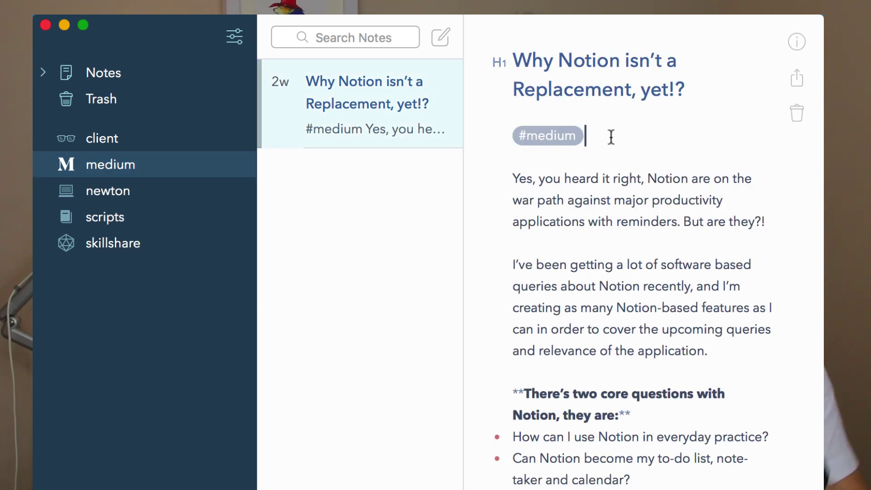
pyautogui.write('#scr')
pyautogui.click(567, 186)
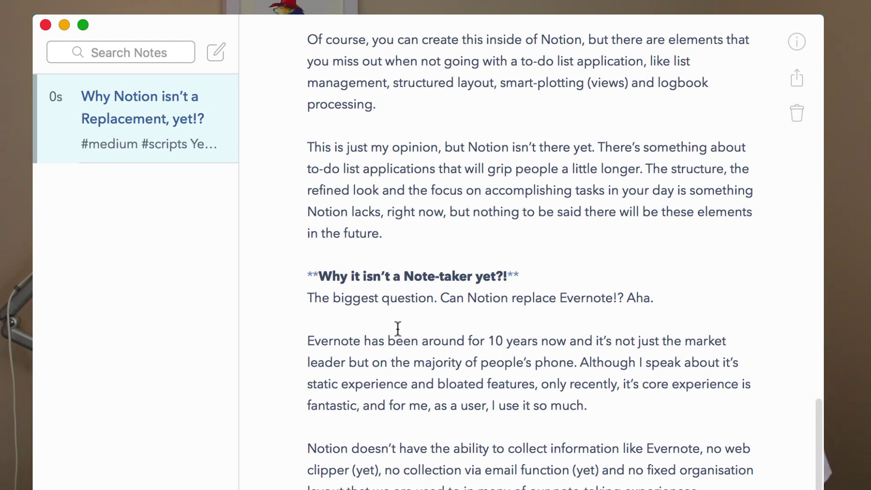
# - Bring back the tags sidebar, then try the editor-only and two-column layouts
pyautogui.scroll(10, 398, 327)
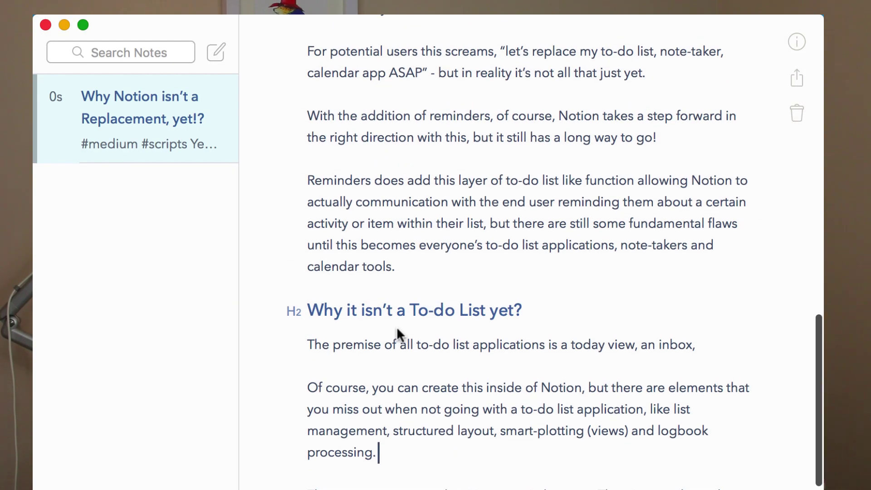
pyautogui.hscroll(-3, 100, 143)
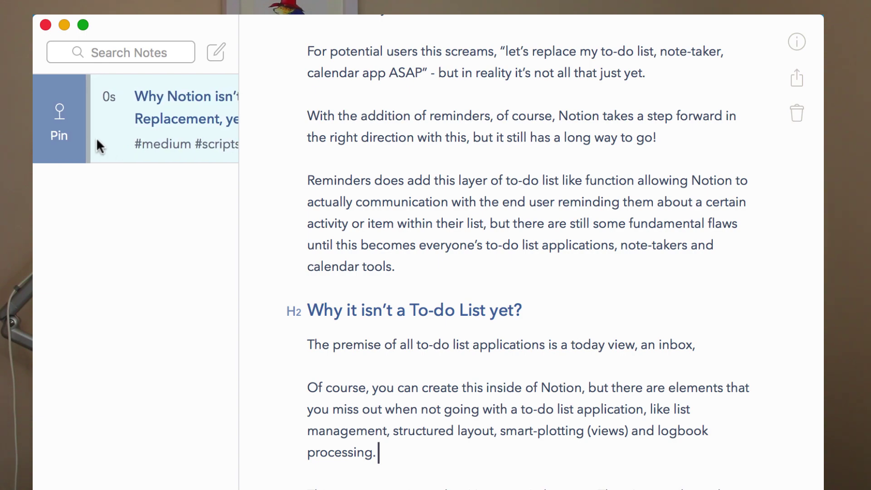
pyautogui.press('super+3')
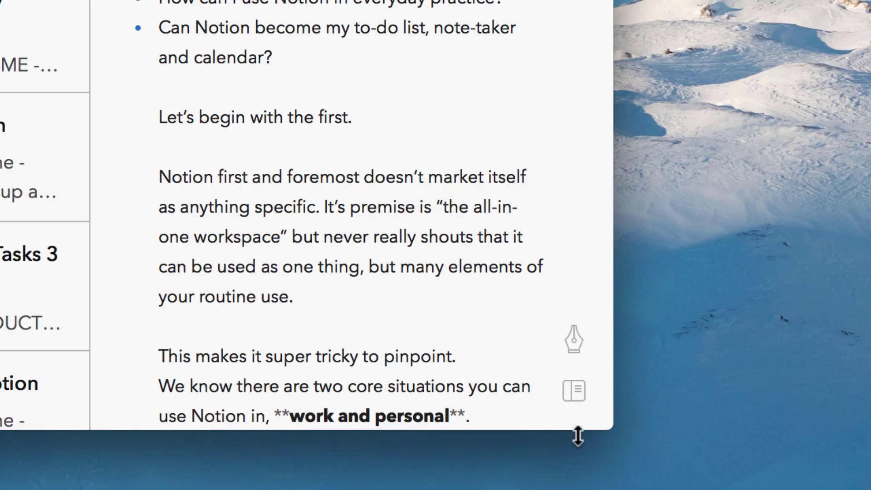
pyautogui.click(575, 399)
pyautogui.click(656, 309)
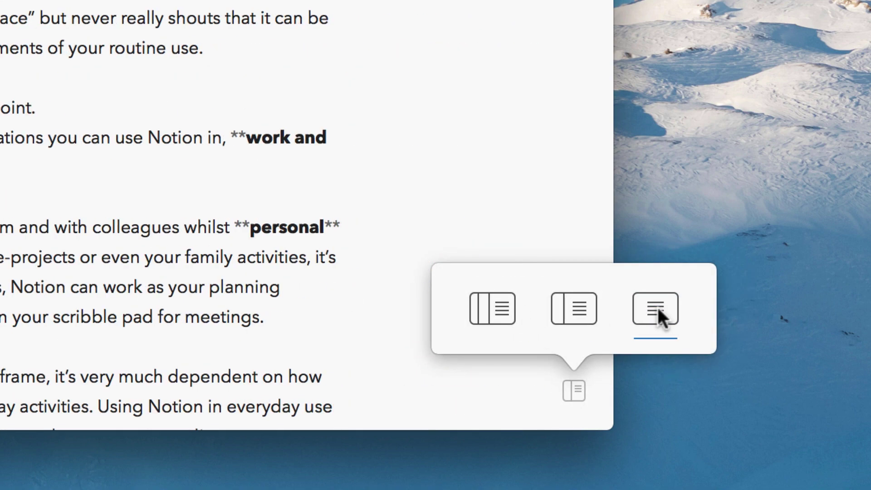
pyautogui.click(578, 309)
# - Return to the three-column layout and make the paragraph a ## Heading 2
pyautogui.click(500, 306)
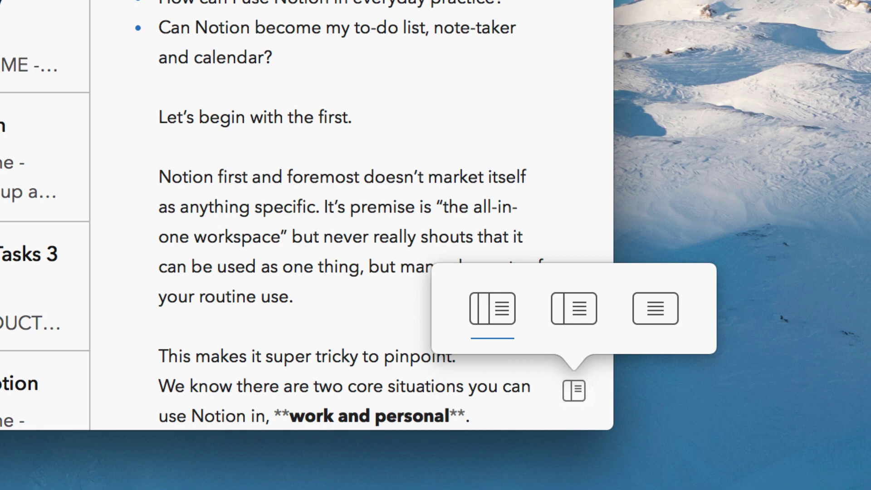
pyautogui.click(567, 335)
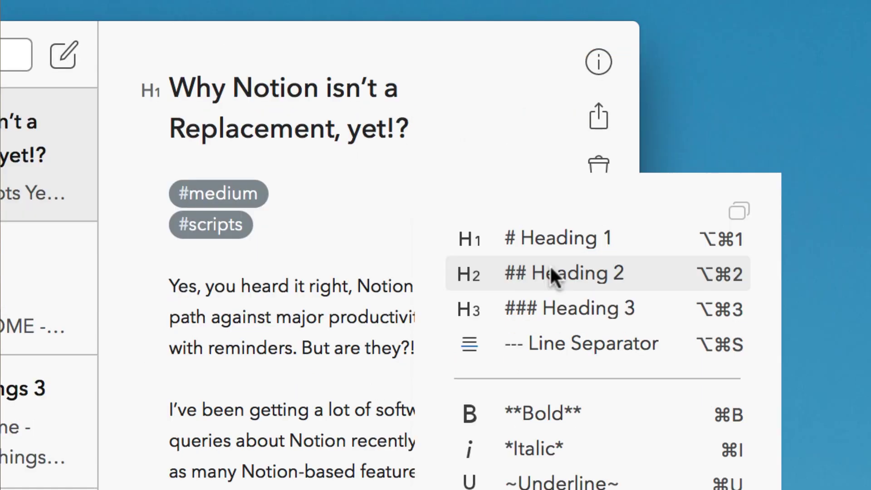
pyautogui.click(554, 275)
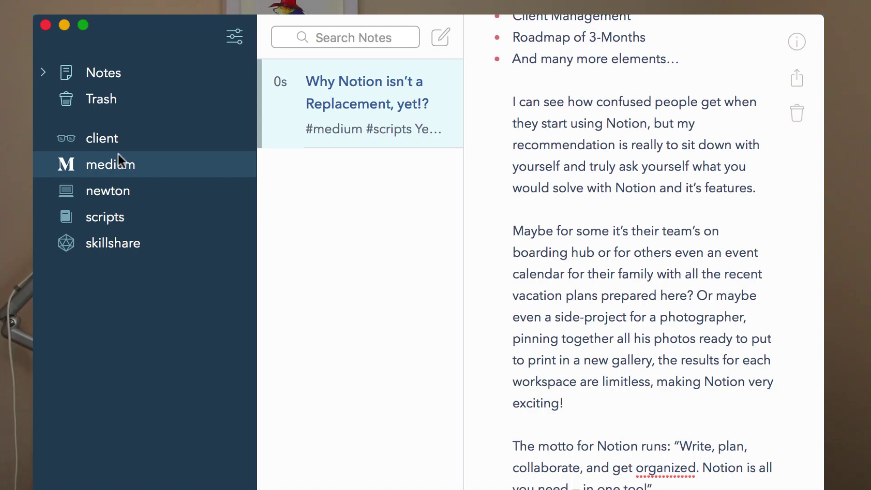
# - Open the therapist-finding note under the client tag and hide the tags sidebar
pyautogui.click(113, 140)
pyautogui.click(333, 103)
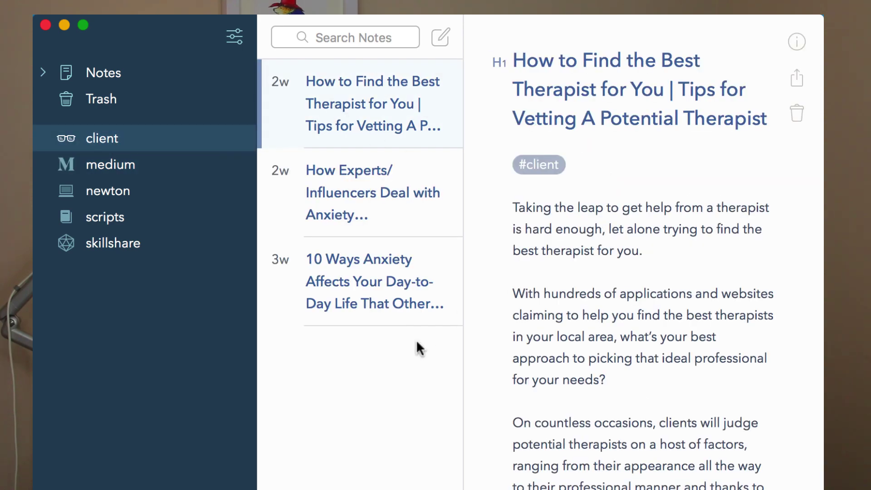
pyautogui.press('super+2')
pyautogui.scroll(-10, 296, 343)
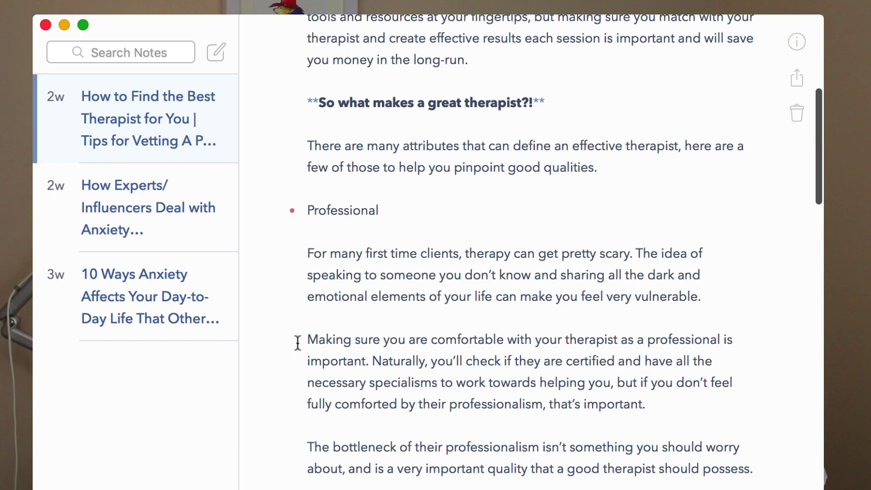
pyautogui.scroll(10, 298, 342)
# - Open 'SP5 | Sunday 27th May' from the scripts tag, then hide the tags sidebar
pyautogui.press('super+1')
pyautogui.click(111, 216)
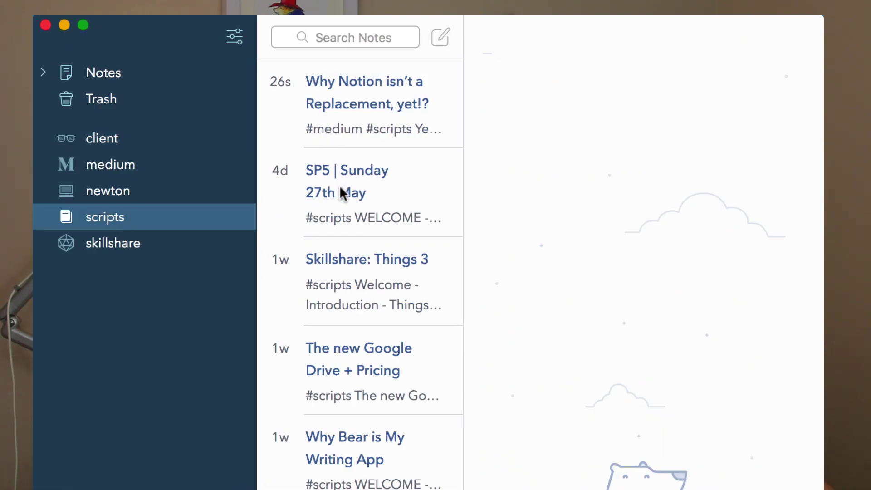
pyautogui.click(339, 186)
pyautogui.hscroll(3, 390, 258)
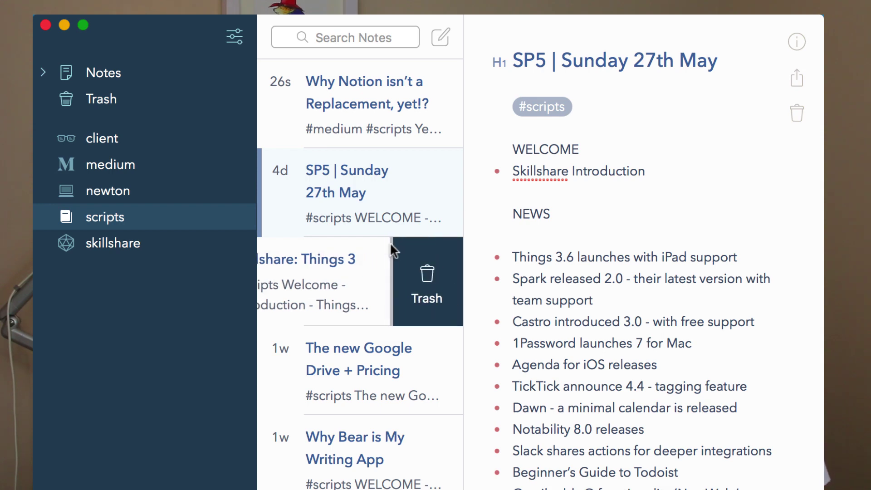
pyautogui.hscroll(-3, 390, 258)
pyautogui.hotkey('ctrl', '2')
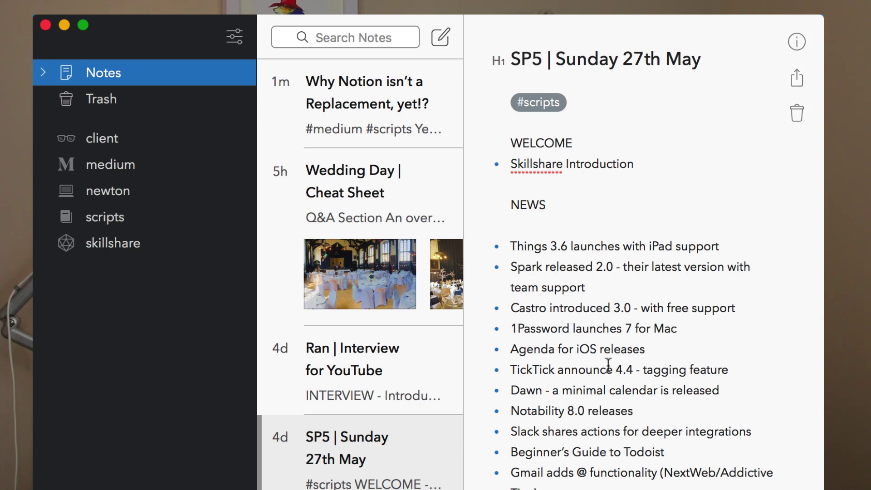
# - Collapse to the editor-only view and detach the note's info panel as a floating window
pyautogui.hscroll(5, 355, 116)
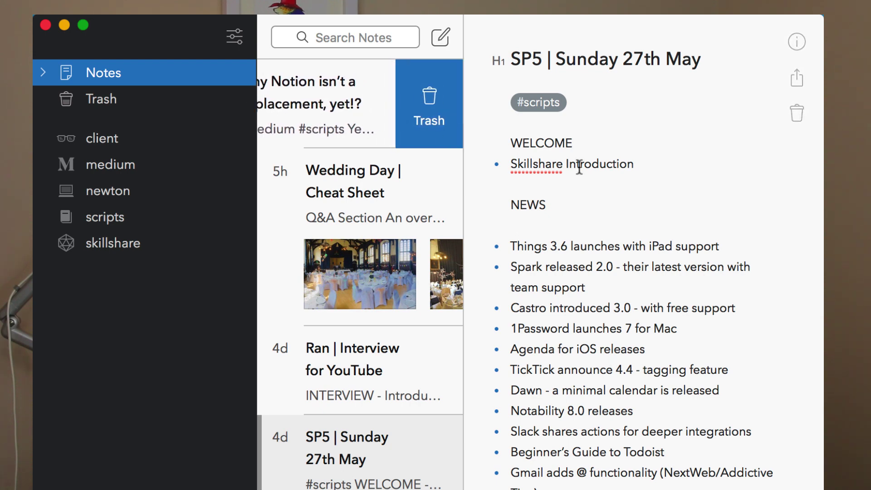
pyautogui.press('ctrl+super+3')
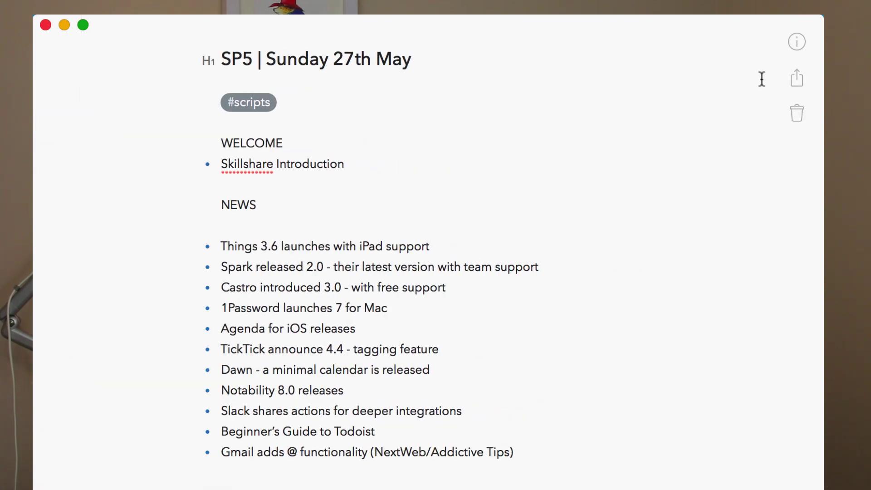
pyautogui.click(804, 43)
pyautogui.moveTo(701, 71); pyautogui.dragTo(644, 62)
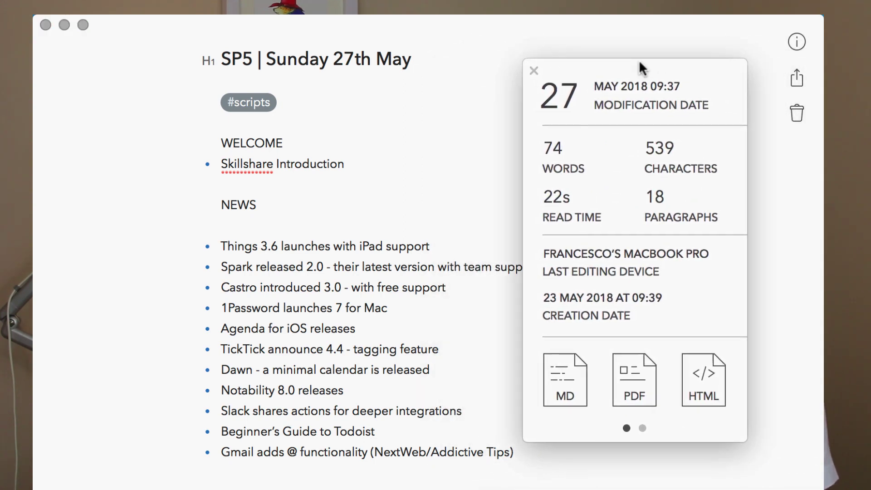
# - Export the SP5 note as a PDF to Downloads and look through it in Preview
pyautogui.click(636, 372)
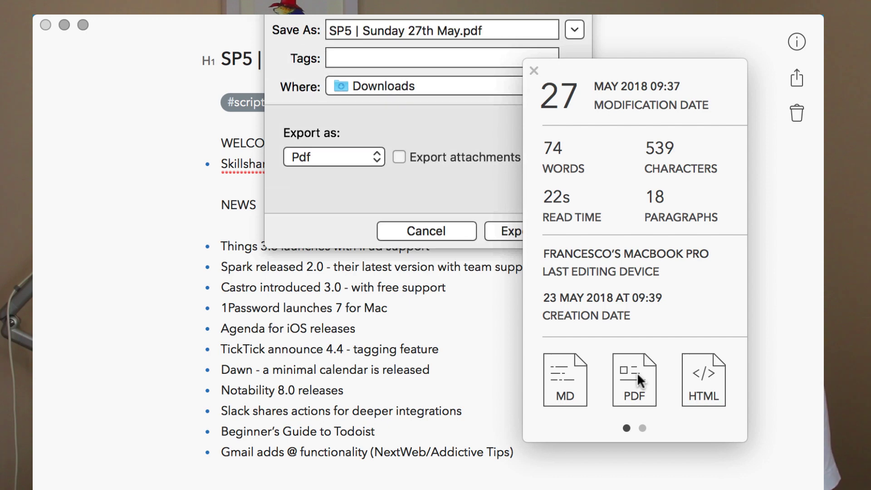
pyautogui.click(501, 240)
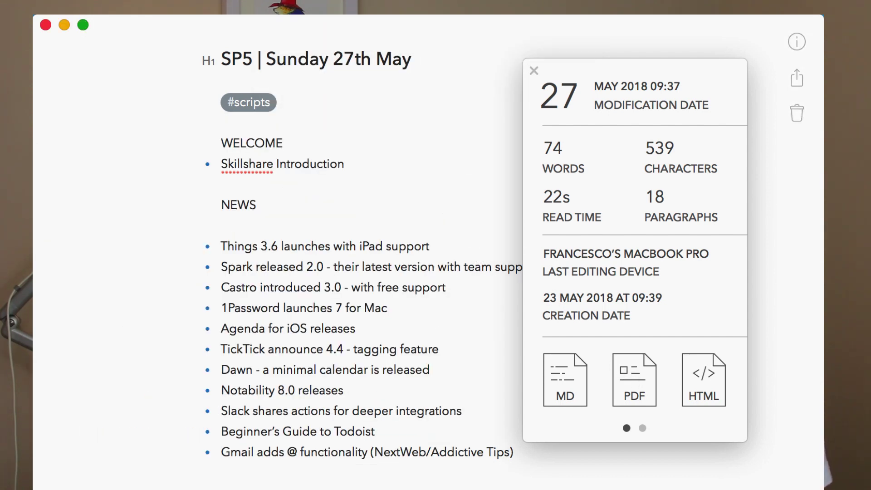
pyautogui.click(99, 199)
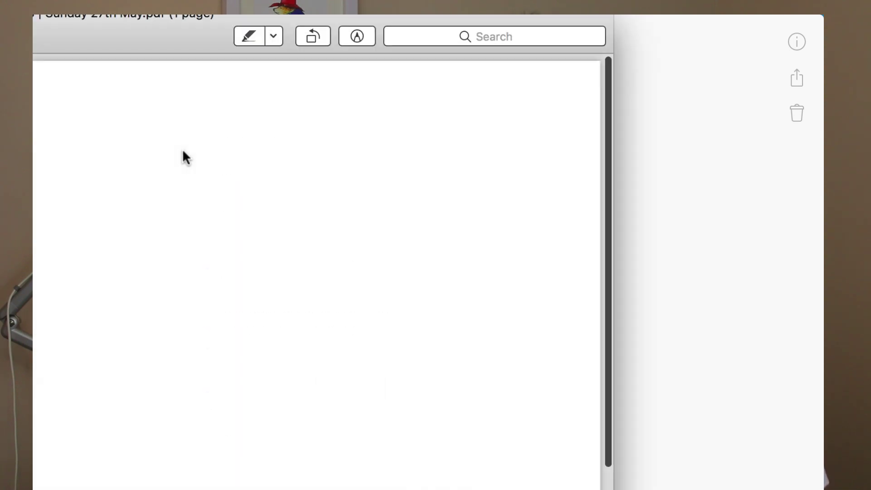
pyautogui.moveTo(224, 229); pyautogui.dragTo(220, 56)
pyautogui.scroll(-2, 250, 190)
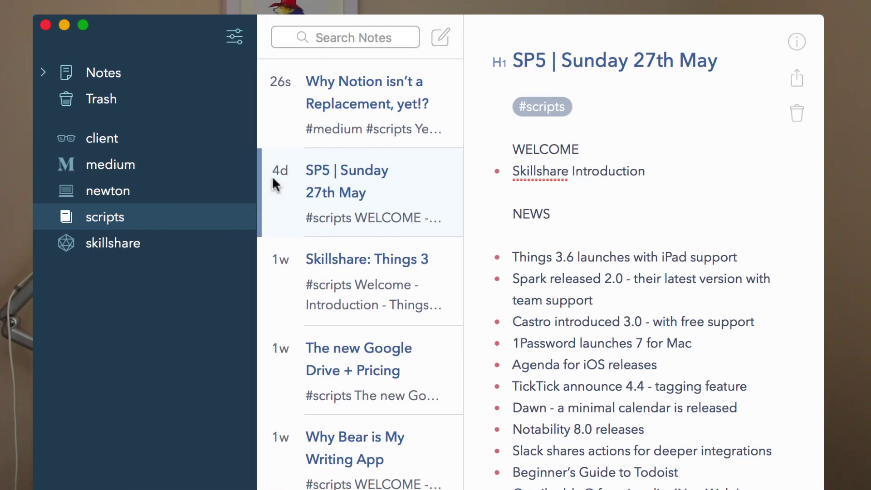
# - In Preferences, apply the Charcoal theme with 'App icon matches theme' enabled
pyautogui.click(236, 36)
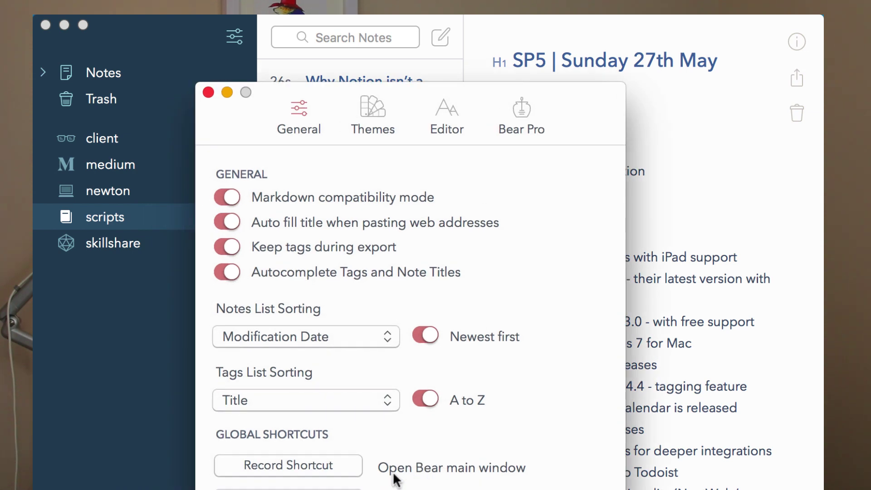
pyautogui.click(368, 104)
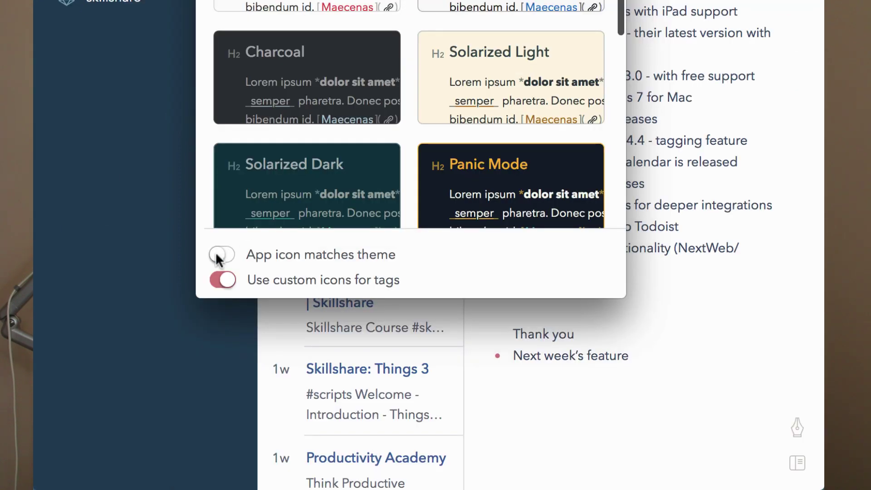
pyautogui.click(220, 255)
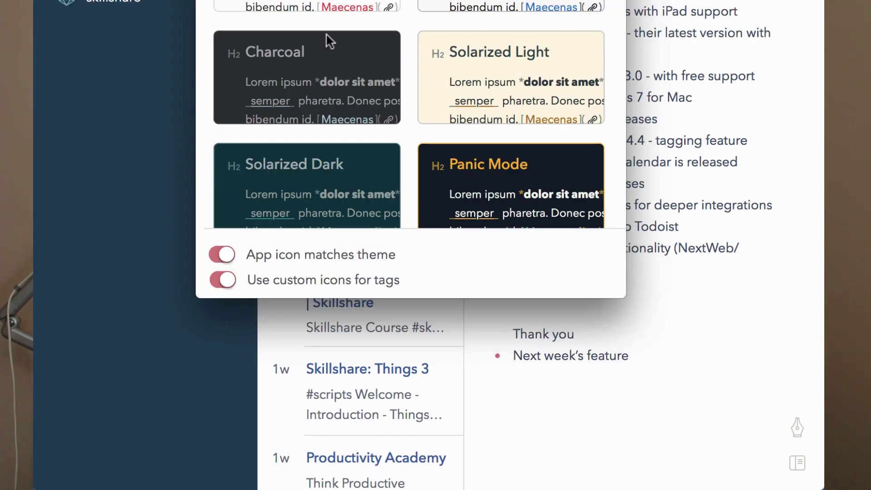
pyautogui.click(307, 77)
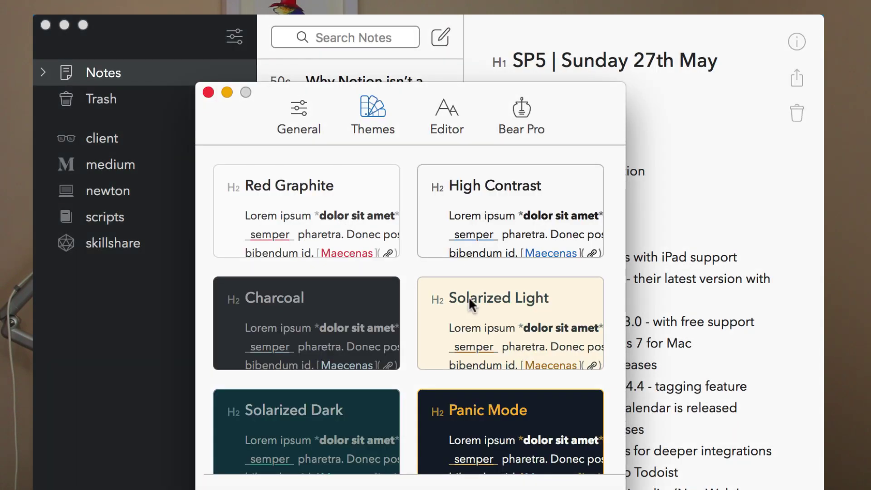
# - Show the list of editor fonts in the Editor preferences, currently Avenir Next
pyautogui.scroll(-5, 482, 113)
pyautogui.scroll(-5, 482, 355)
pyautogui.scroll(12, 472, 360)
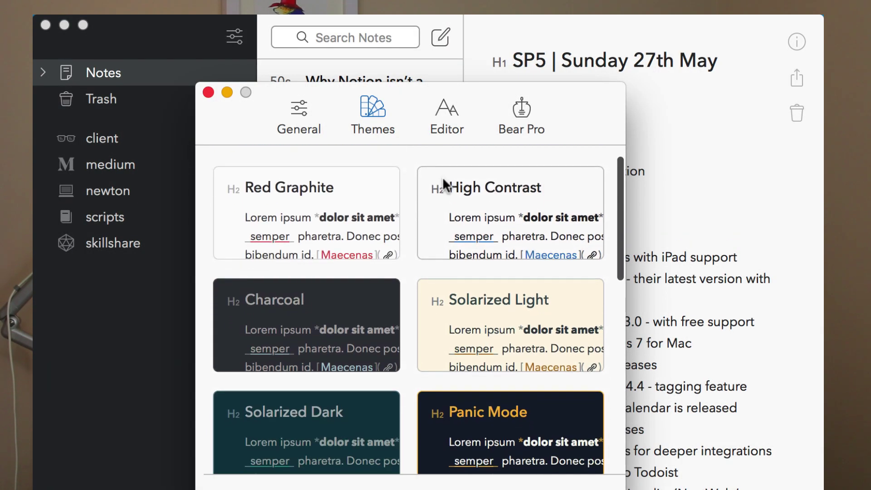
pyautogui.click(447, 117)
pyautogui.click(326, 174)
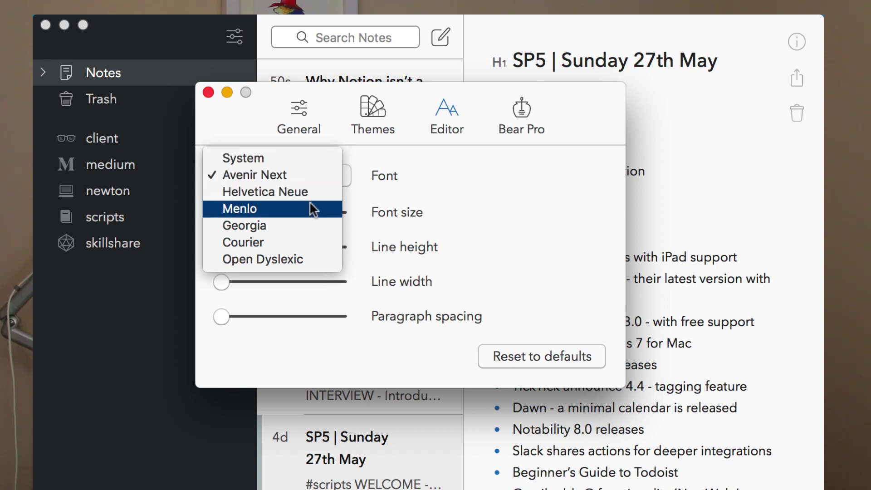
# - Preview Open Dyslexic and System fonts, settle on Avenir Next, and slightly reduce the font size
pyautogui.click(330, 260)
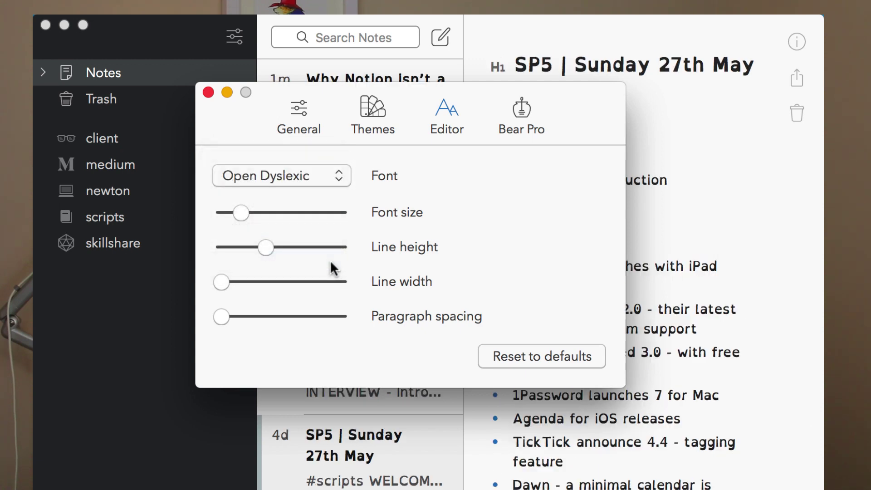
pyautogui.click(310, 177)
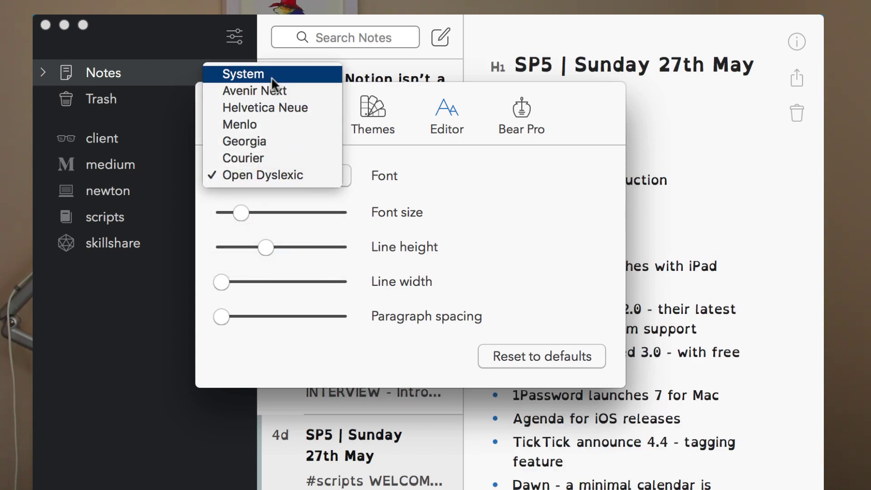
pyautogui.click(270, 76)
pyautogui.click(330, 178)
pyautogui.click(302, 192)
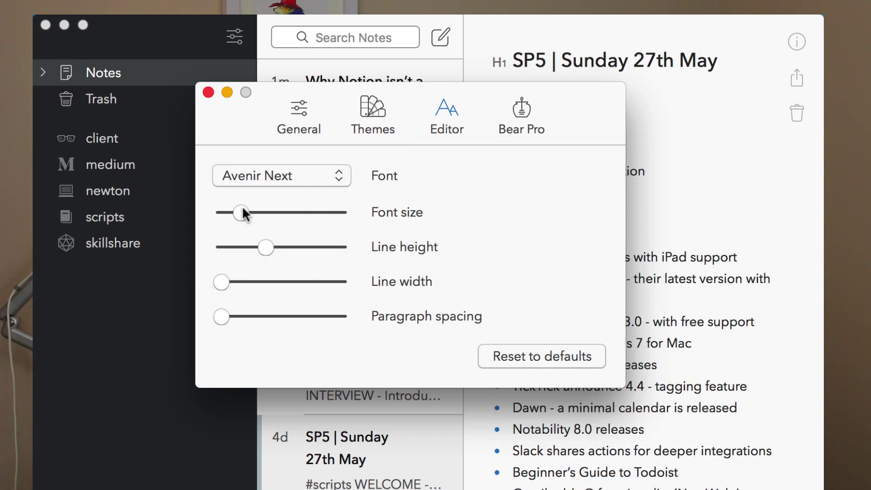
pyautogui.moveTo(247, 210)
pyautogui.mouseDown()
pyautogui.moveTo(236, 208)
pyautogui.moveTo(263, 210)
pyautogui.mouseUp()
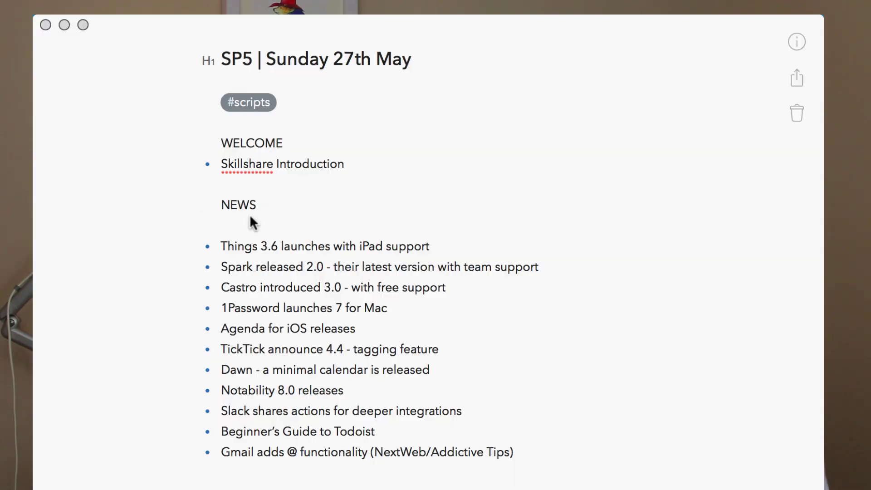
# - Show the notes list beside the note and close the note info panel
pyautogui.click(252, 222)
pyautogui.press('ctrl+super+2')
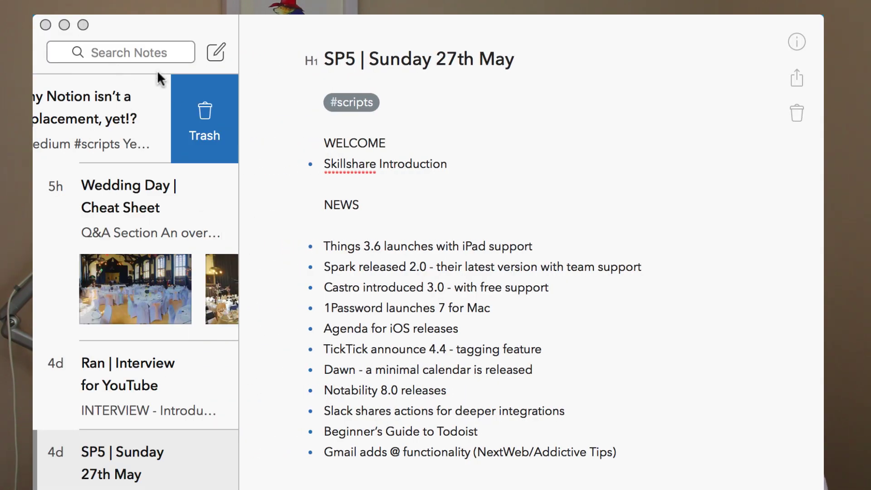
pyautogui.press('alt+super+i')
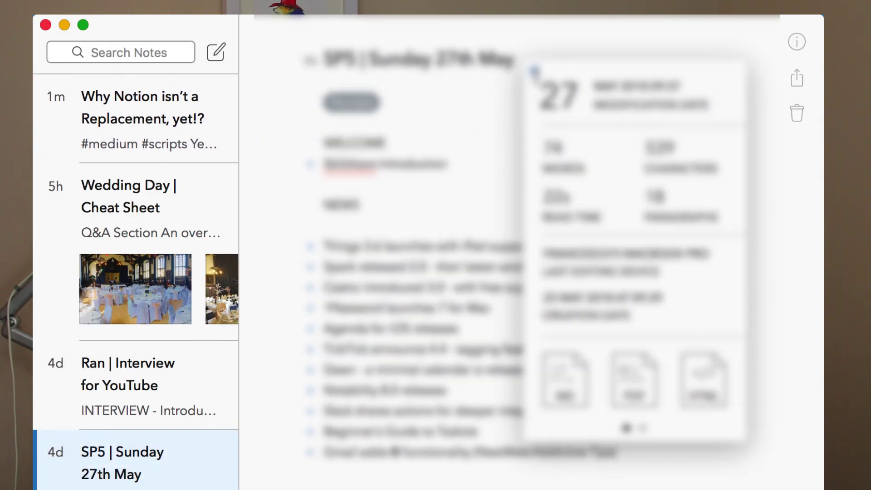
pyautogui.click(534, 71)
# - Open the Wedding Day | Cheat Sheet note and scroll to its Town Hall pictures
pyautogui.click(186, 210)
pyautogui.scroll(-20, 531, 250)
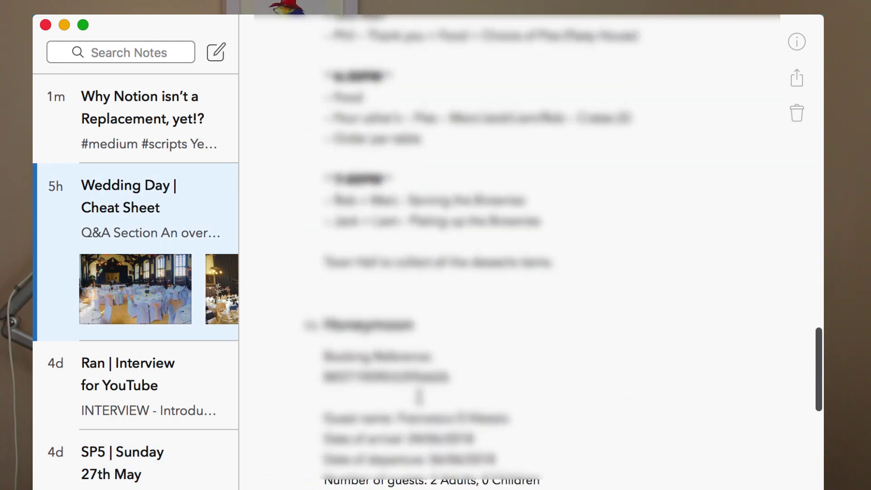
pyautogui.scroll(15, 530, 250)
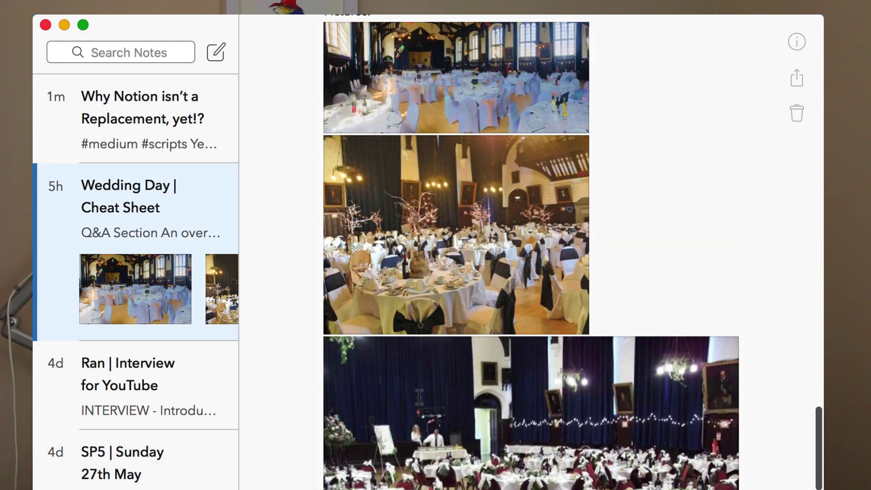
pyautogui.scroll(-3, 417, 397)
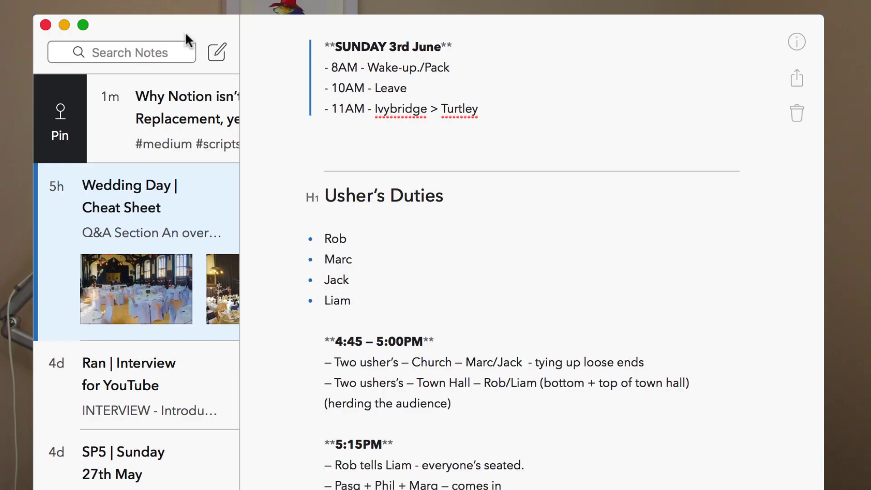
# - Show the tags sidebar, expand and collapse the Notes section, and select the scripts tag
pyautogui.press('super+1')
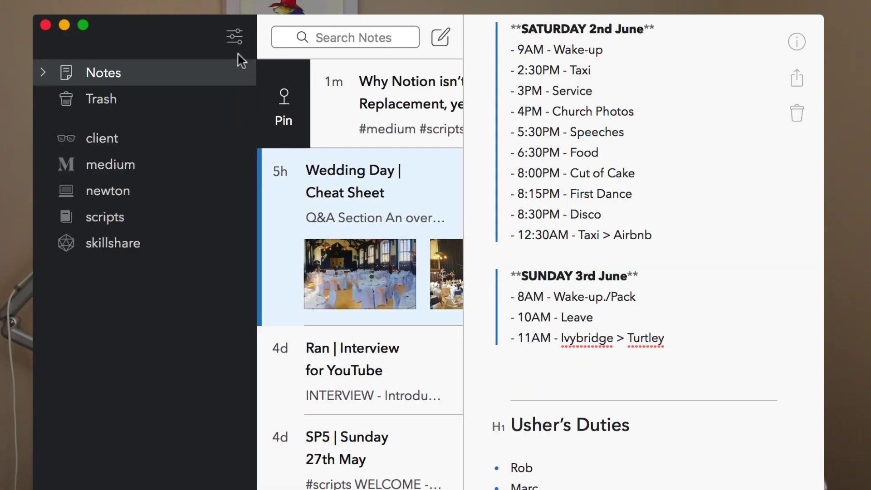
pyautogui.click(44, 72)
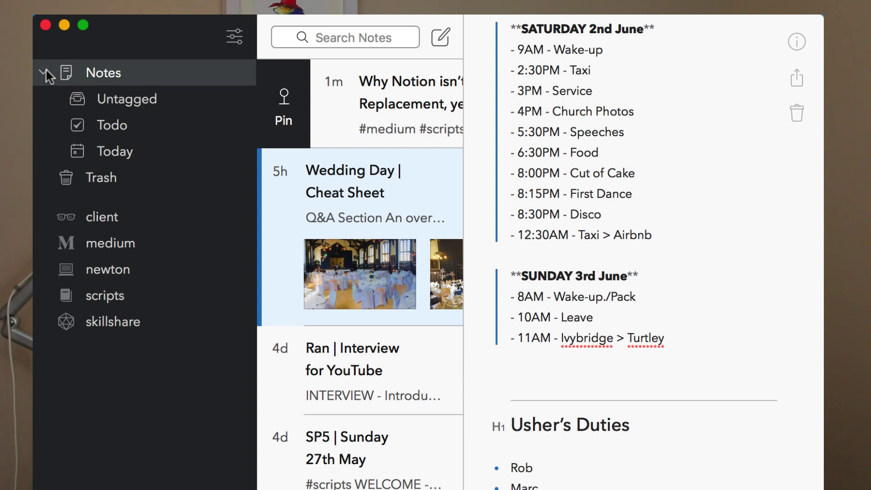
pyautogui.click(43, 72)
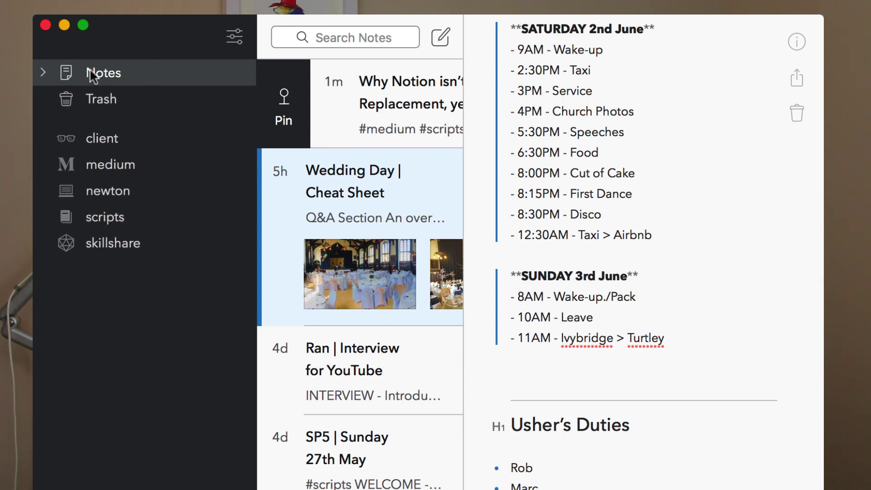
pyautogui.click(236, 221)
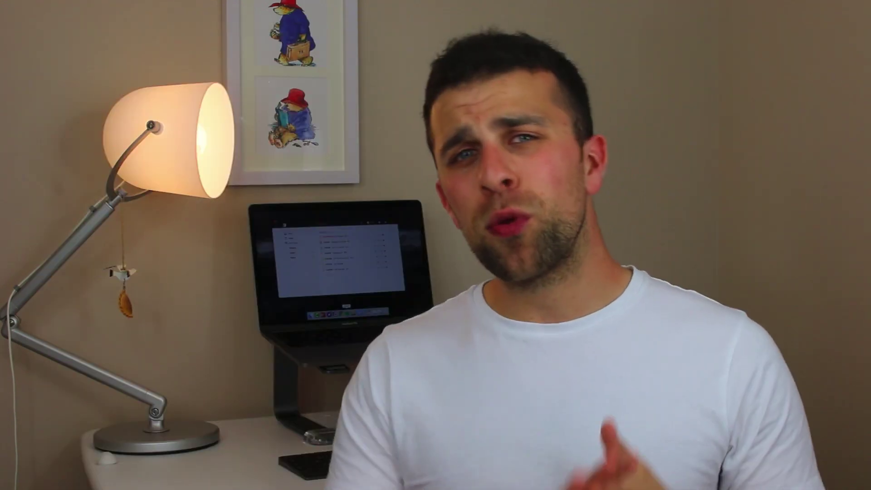